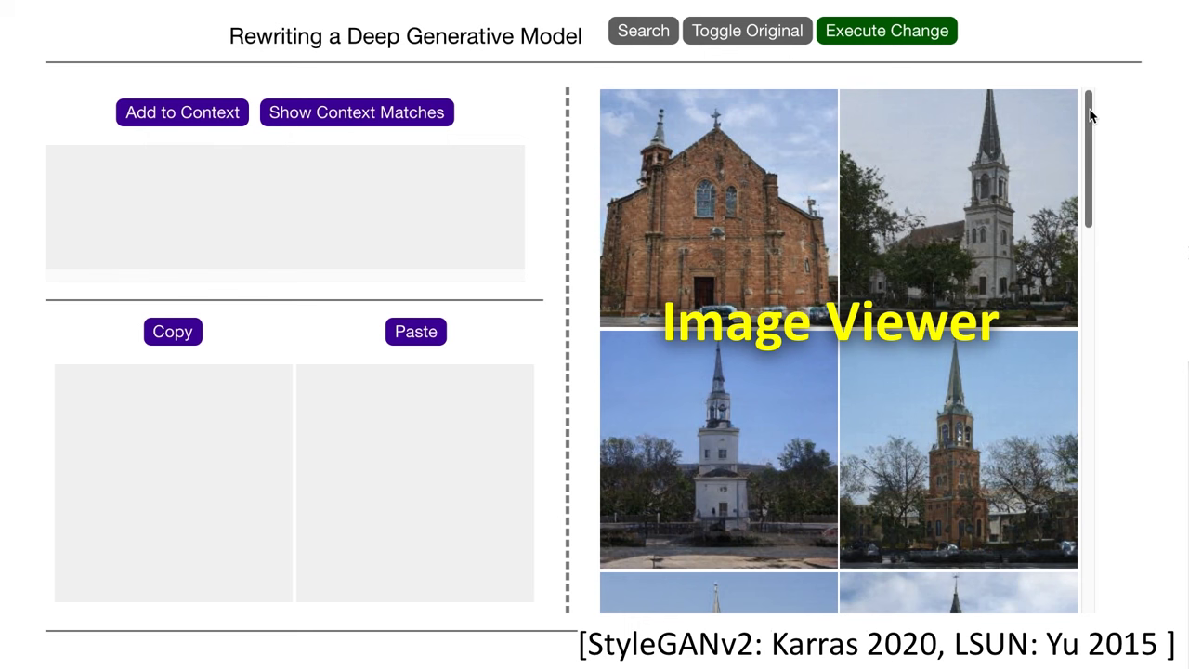
Step: Mask the spire tops in three church images and add each to the context
drag(1090, 114, 1092, 606)
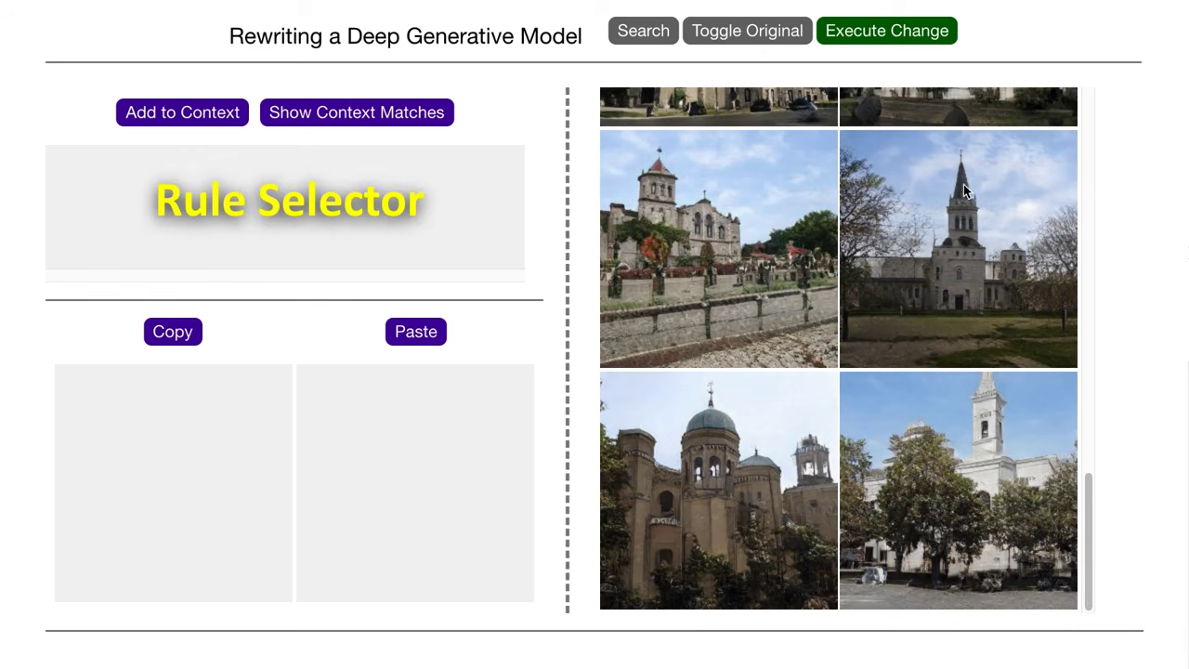
click(243, 121)
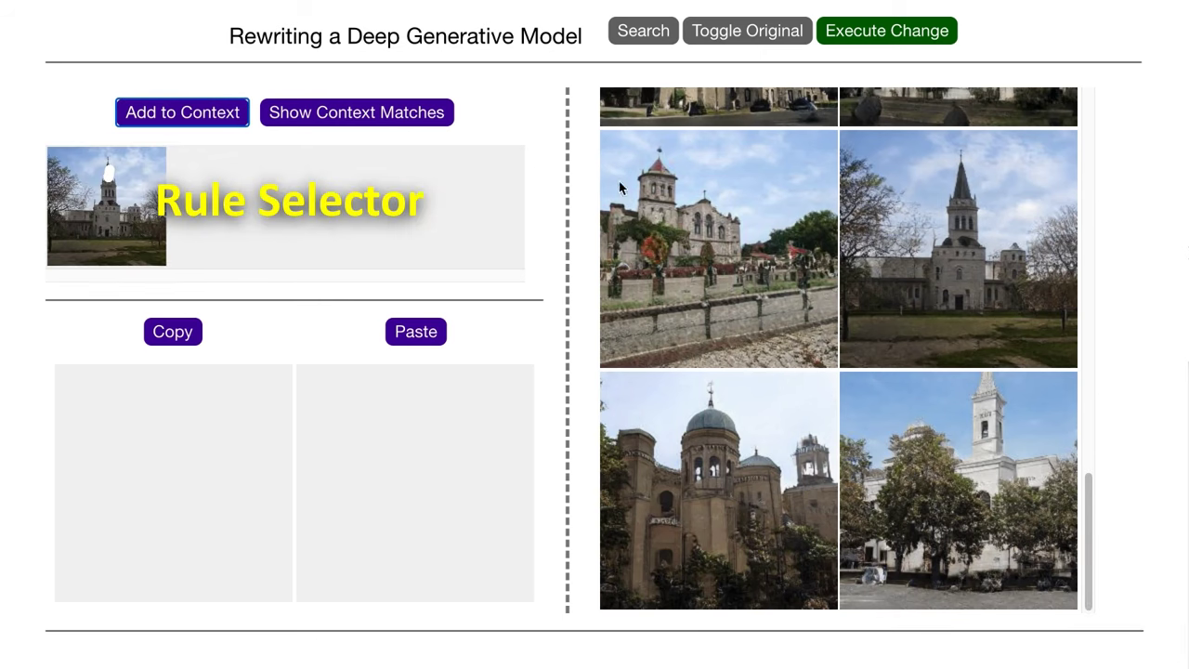
drag(1085, 493, 1083, 284)
drag(721, 470, 723, 485)
click(182, 112)
drag(1099, 275, 1097, 148)
drag(717, 496, 719, 469)
click(240, 111)
Step: Turn Show Context Matches on to highlight matching spires, then off again
click(359, 114)
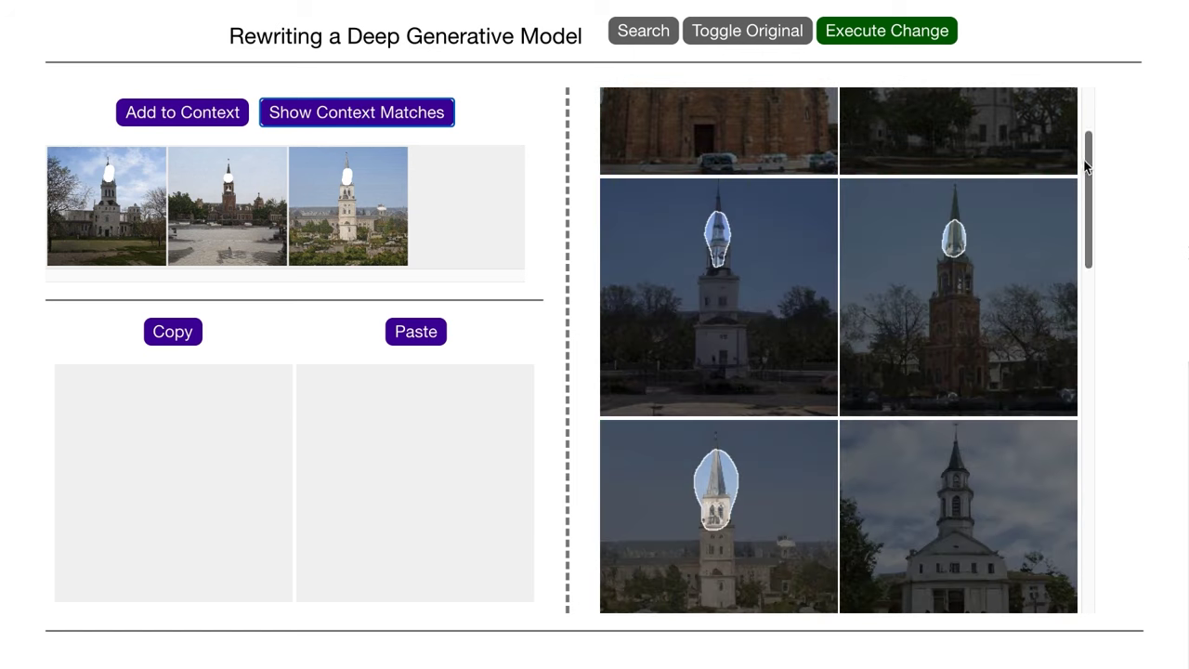
scroll(1087, 158, up, 3)
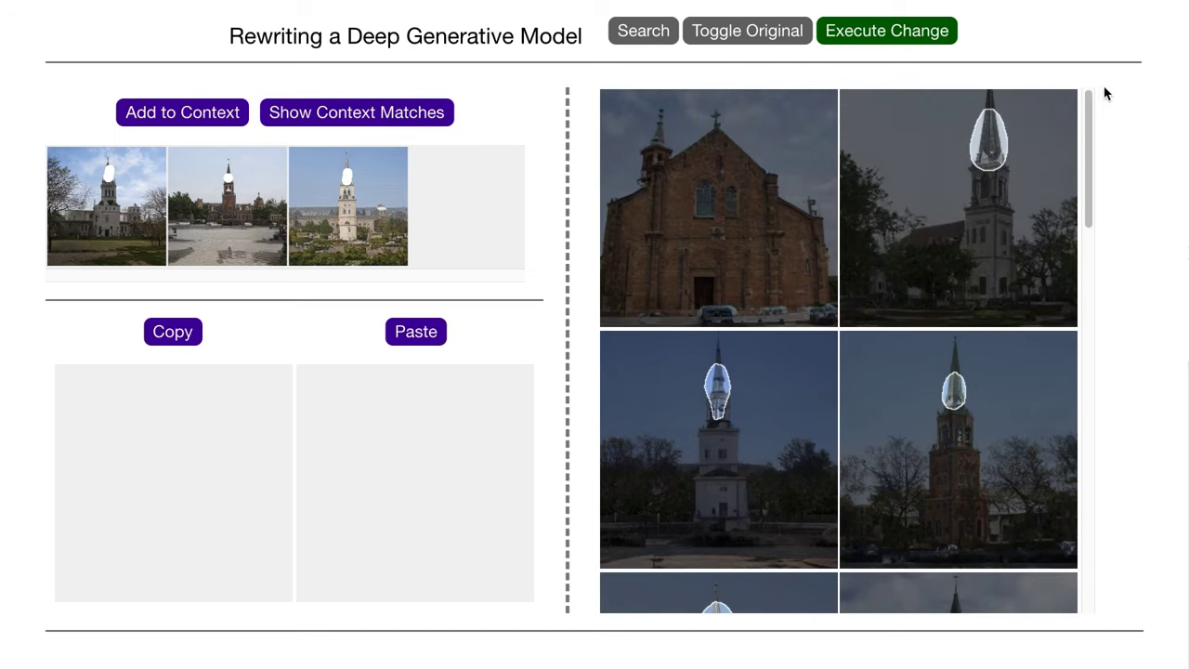
click(434, 113)
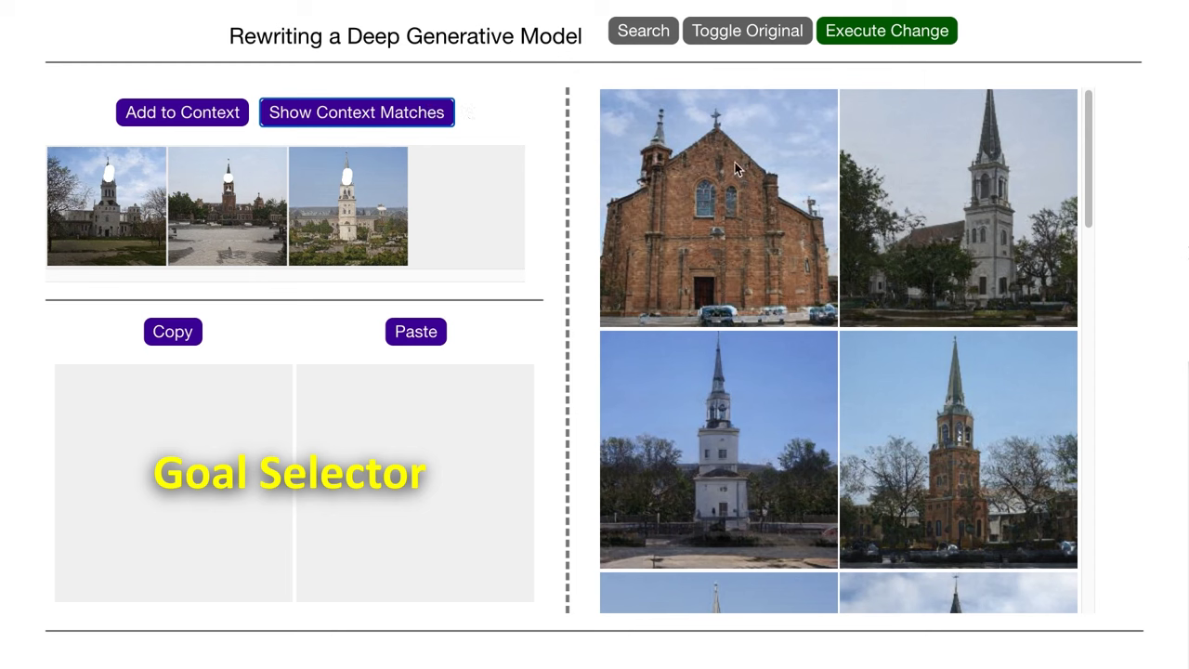
Step: Paint over the tree beside the brick tower and copy it
drag(999, 464, 1021, 486)
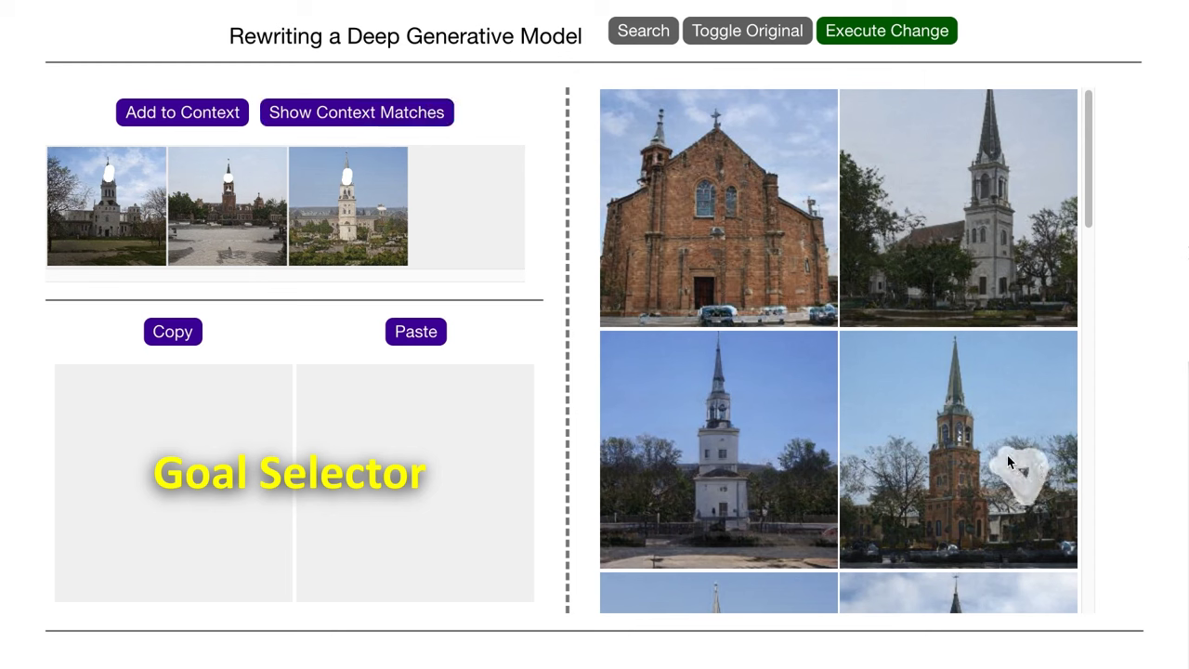
drag(1022, 468, 1021, 448)
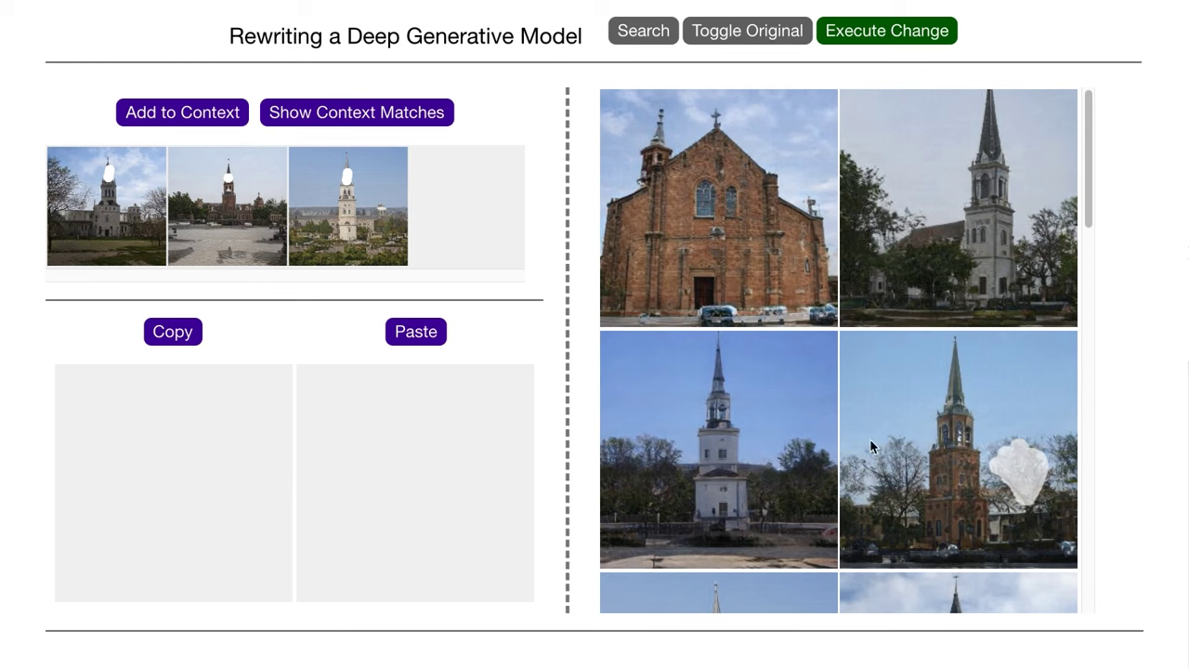
click(188, 340)
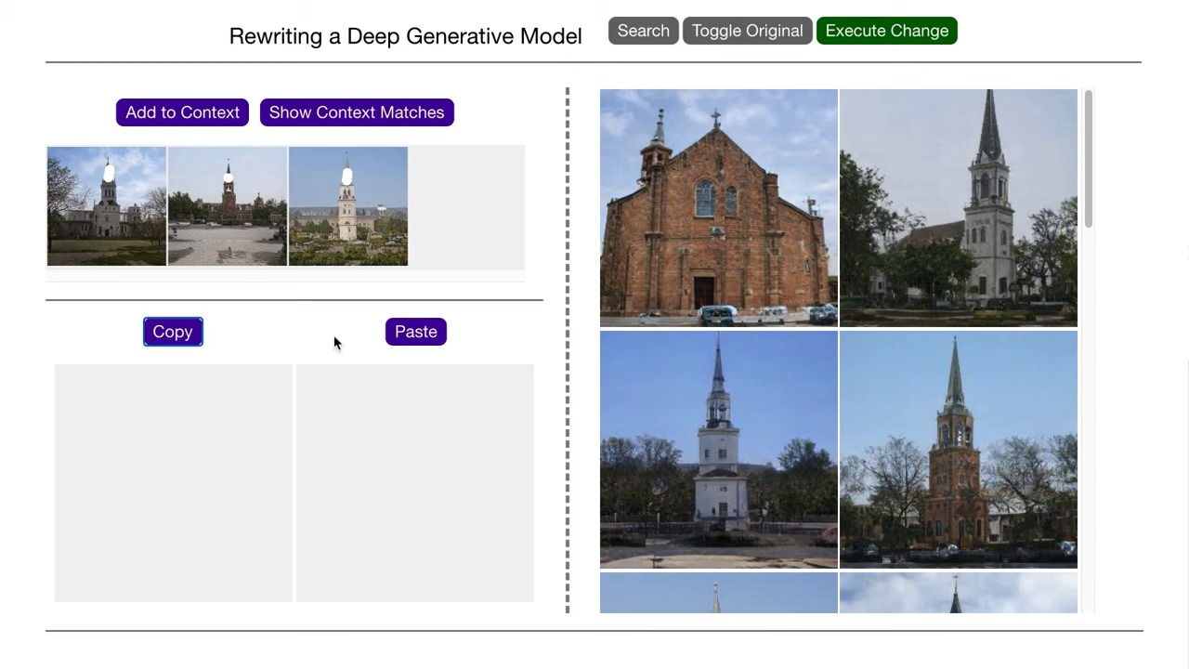
Step: Paste the tree over the white tower's spire and execute the change
click(723, 403)
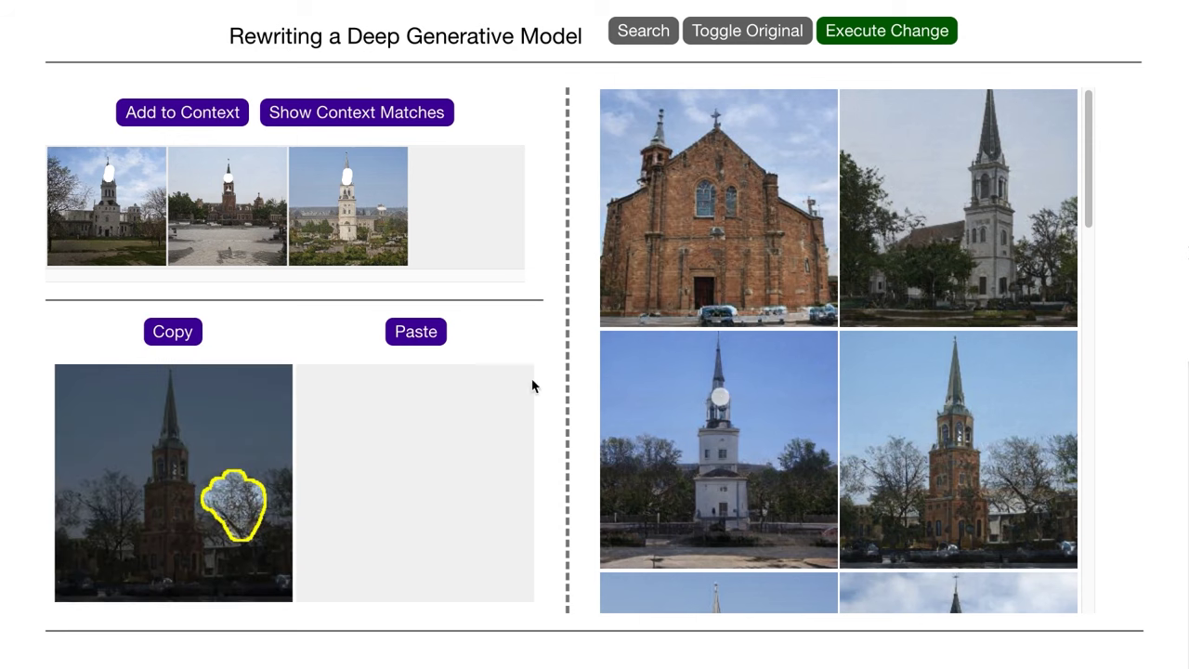
click(417, 336)
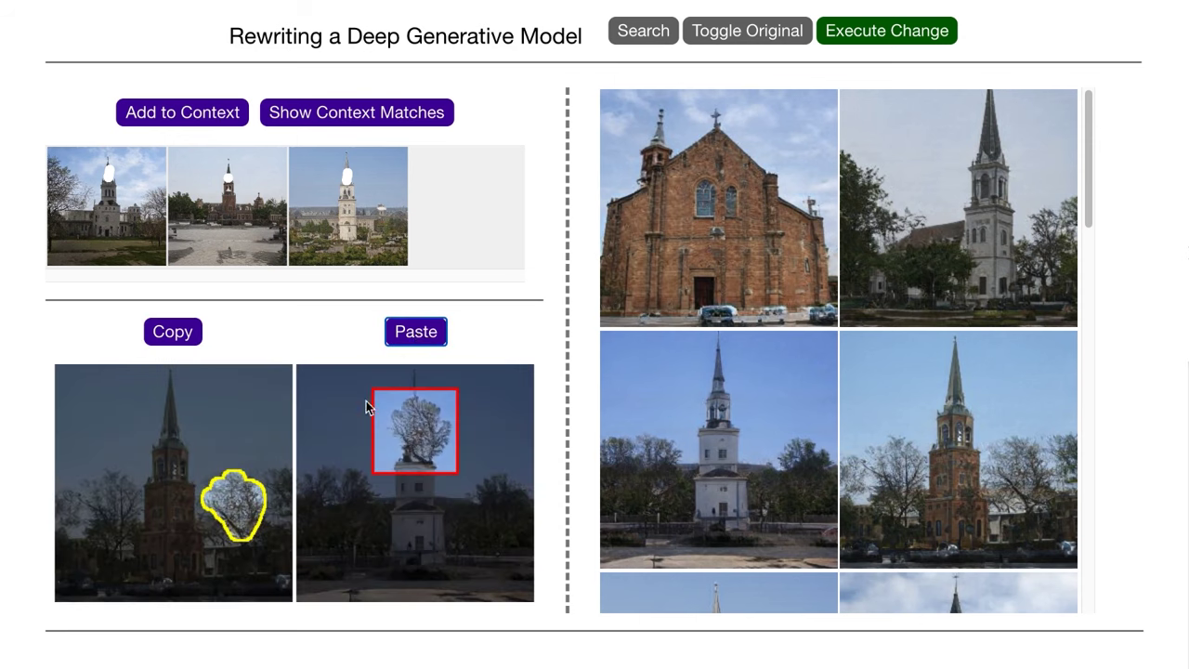
drag(407, 424, 410, 423)
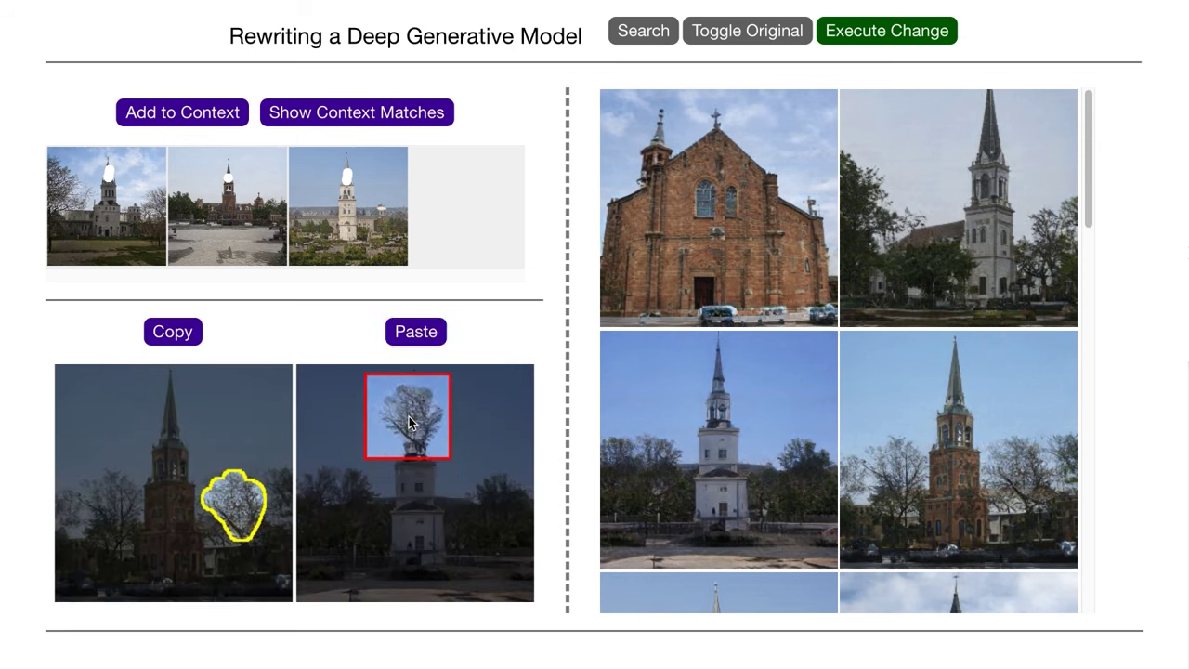
click(874, 34)
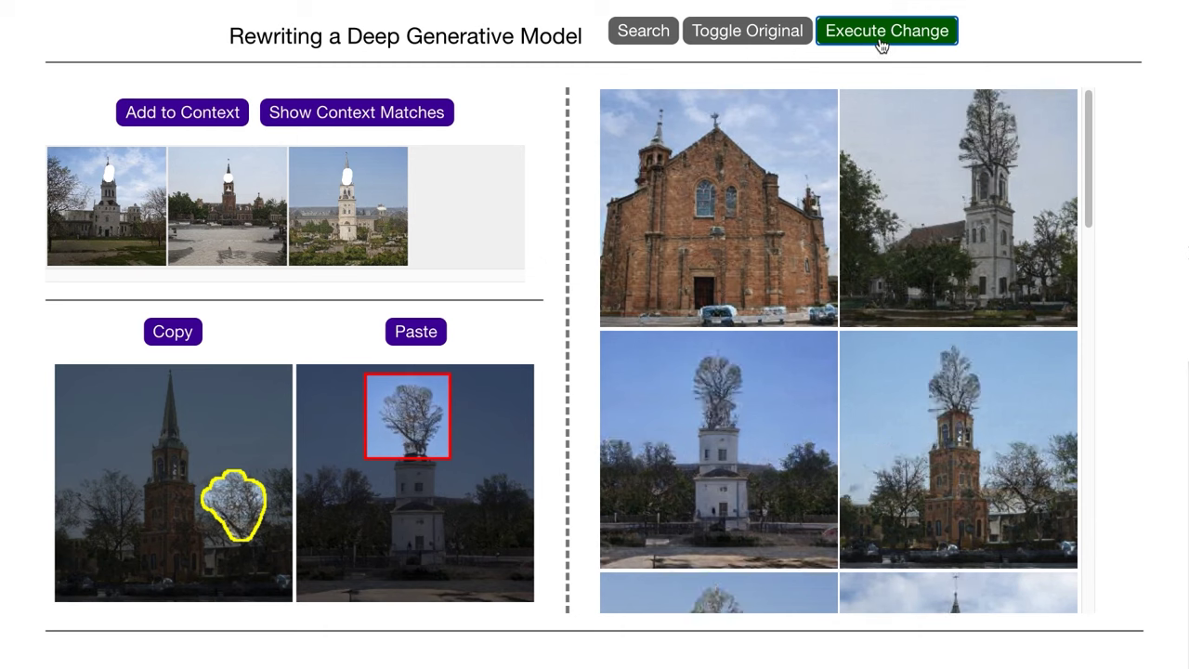
click(740, 37)
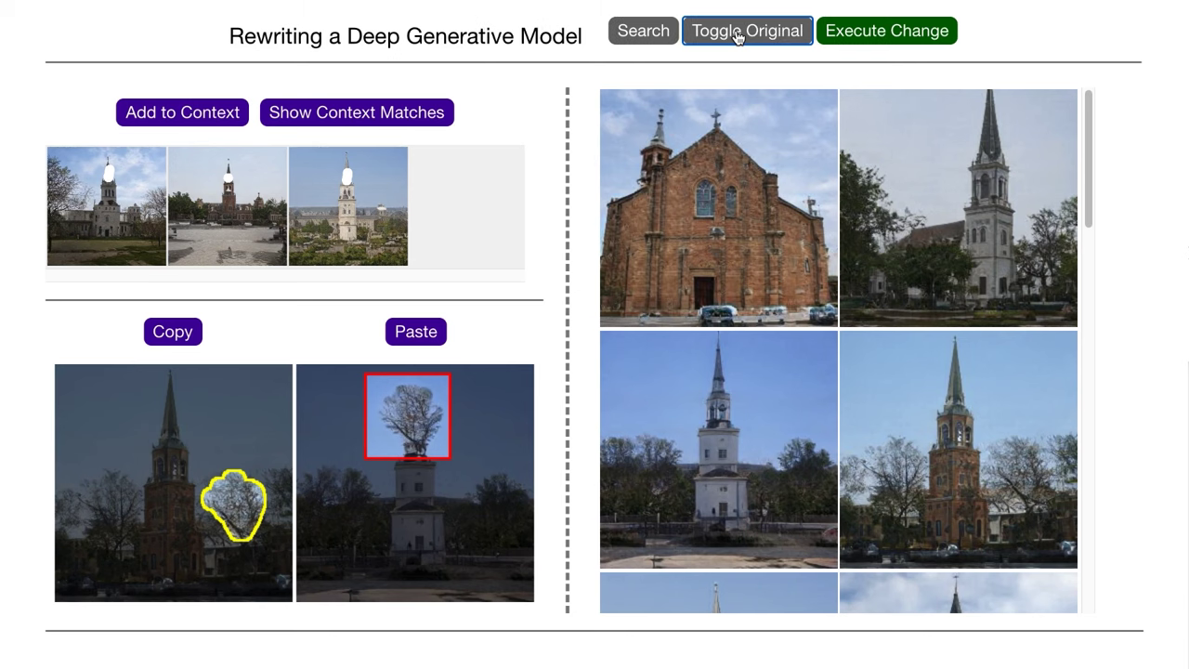
click(740, 37)
drag(1089, 131, 1089, 260)
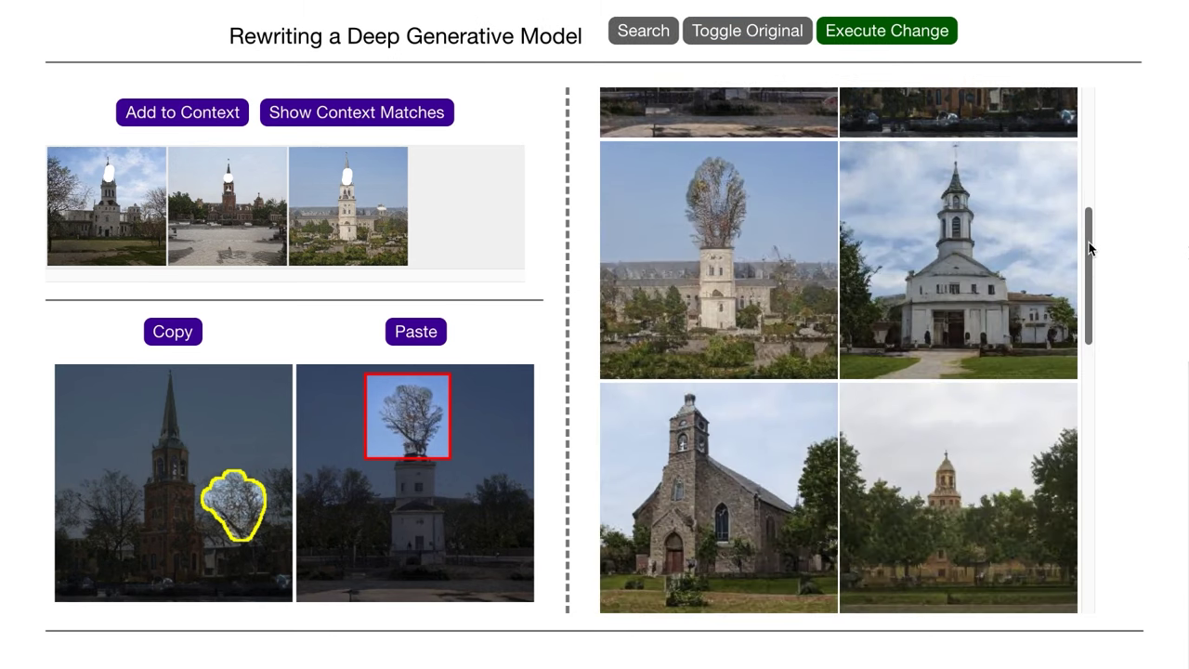
click(729, 39)
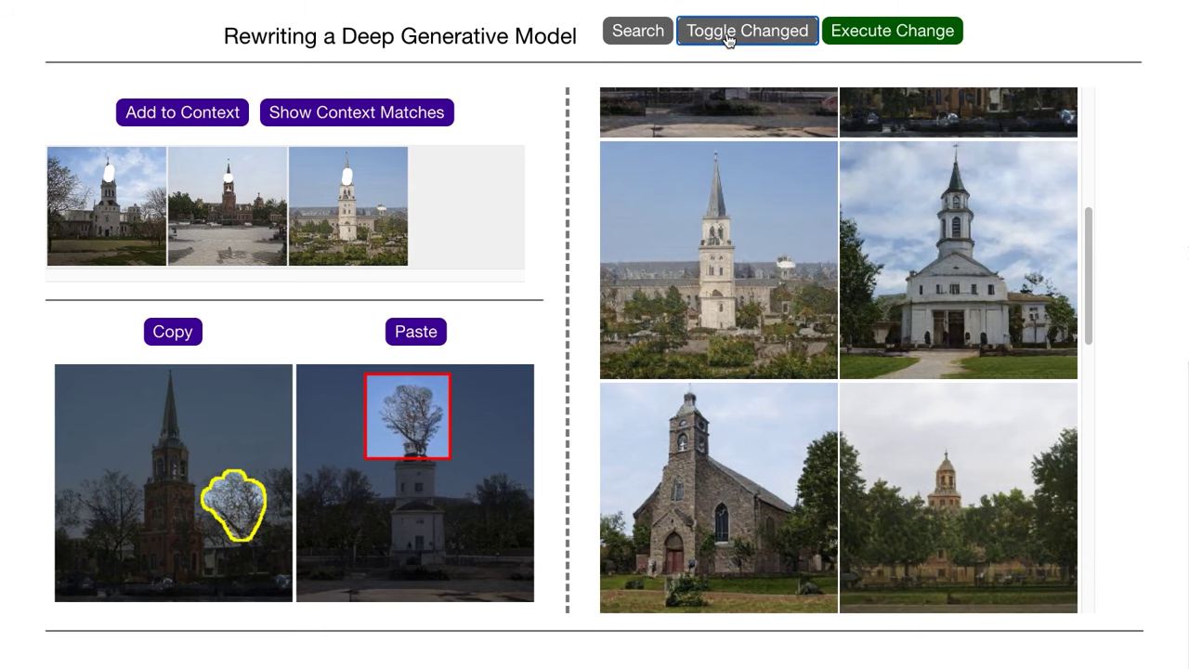
click(729, 39)
drag(1088, 220, 1092, 351)
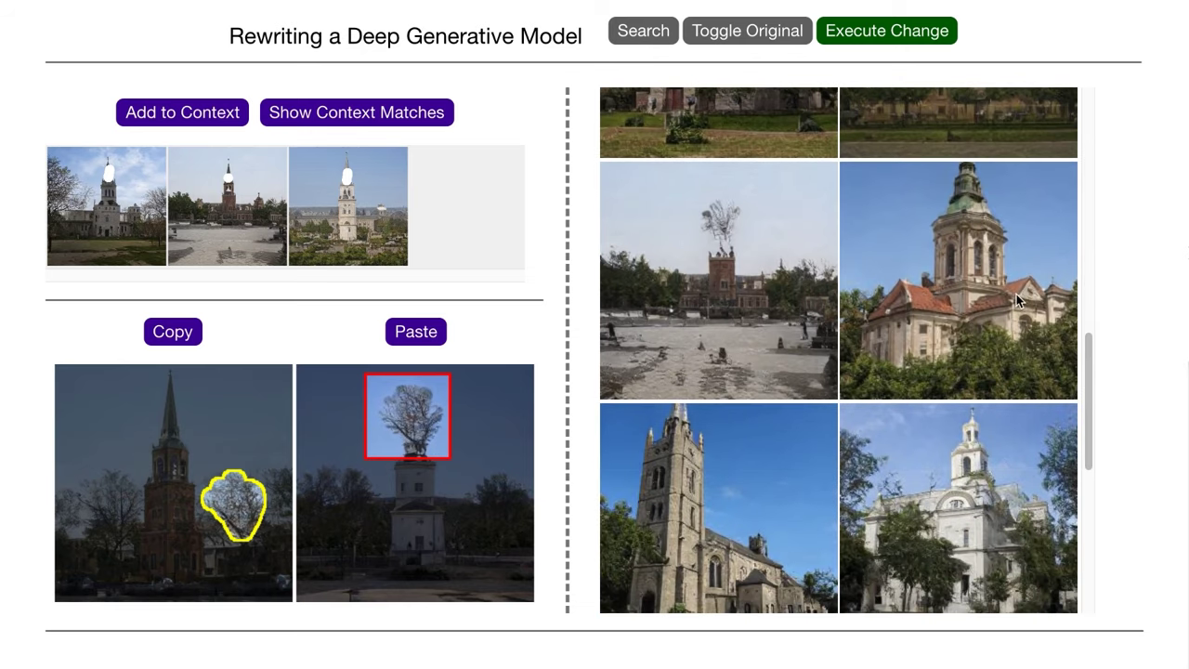
click(662, 33)
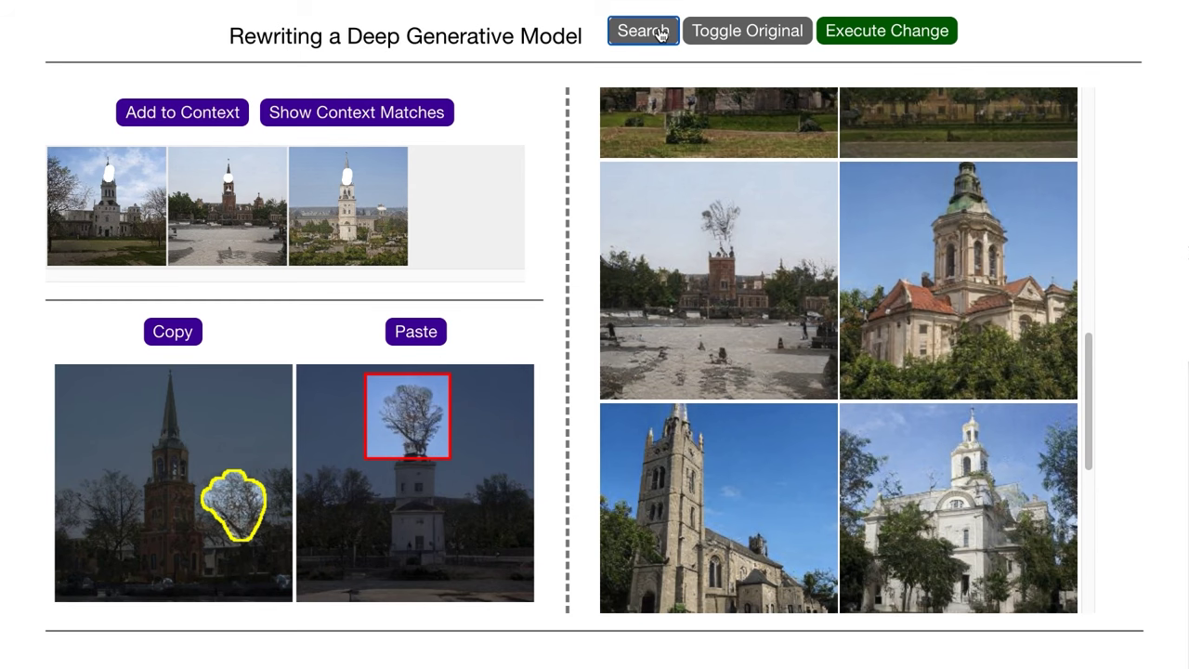
scroll(1071, 515, down, 5)
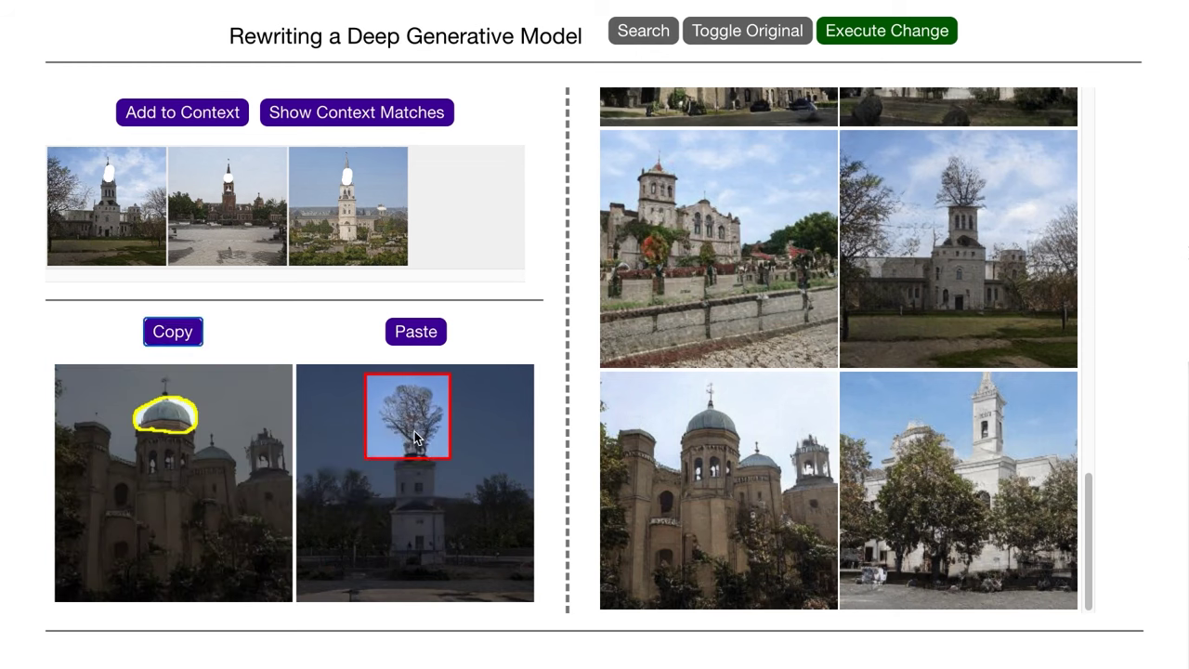
Step: Paste the copied dome onto the tower's spire and execute the change
click(415, 332)
click(845, 35)
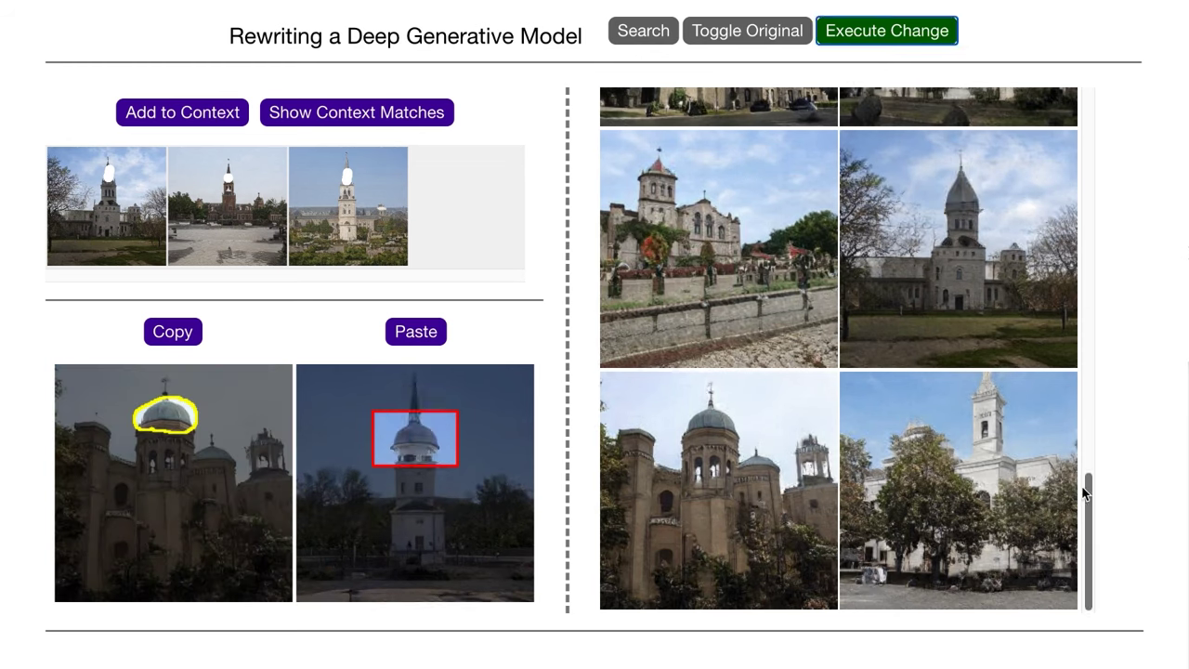
drag(1089, 484, 1075, 61)
Step: Toggle between original pointed spires and rewritten domes twice, ending on the domes
click(758, 33)
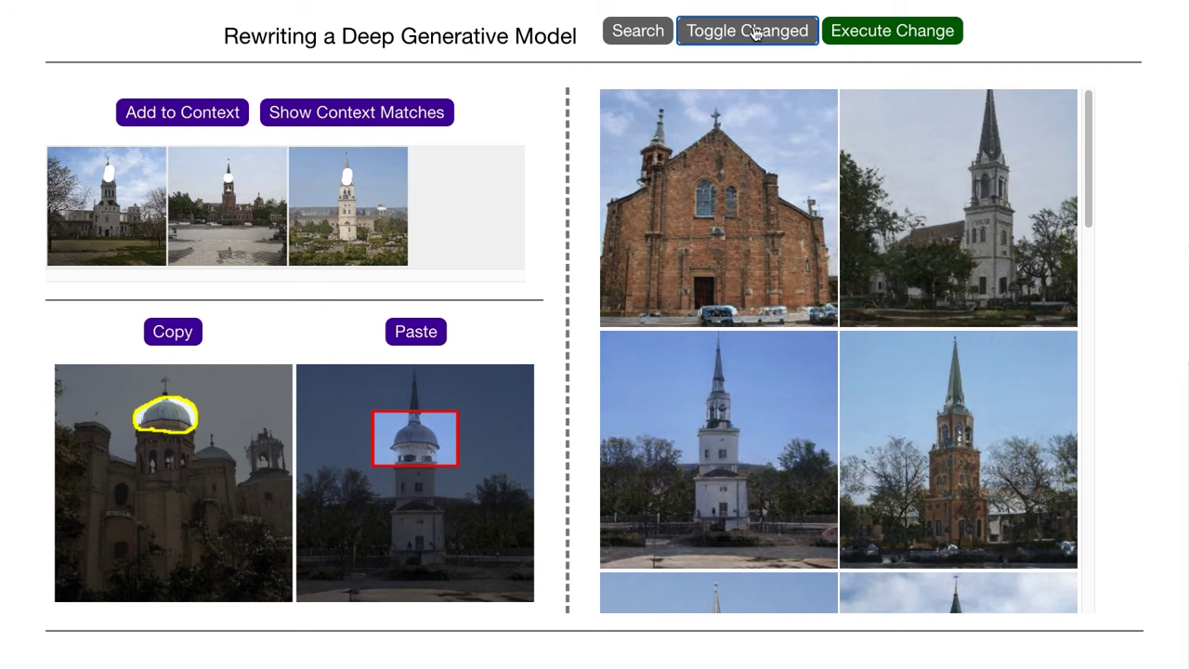
click(757, 33)
click(757, 33)
click(757, 33)
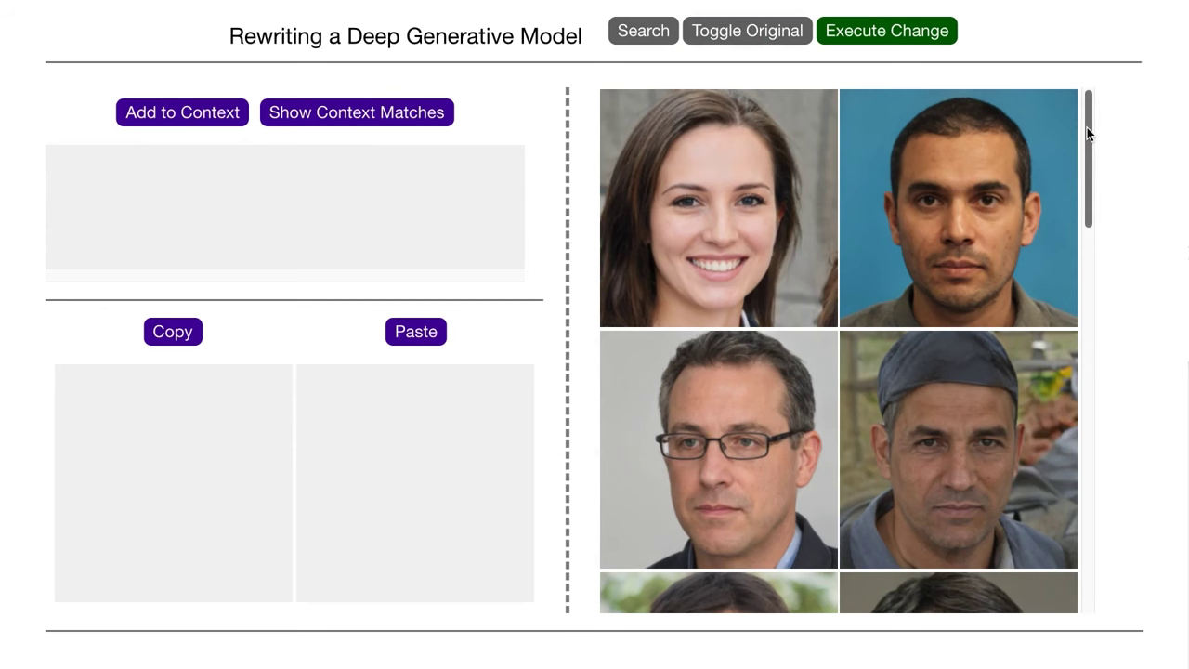
Step: Mask the mouths of four faces, including the woman and glasses man, and add them to the context
drag(1089, 133, 1068, 535)
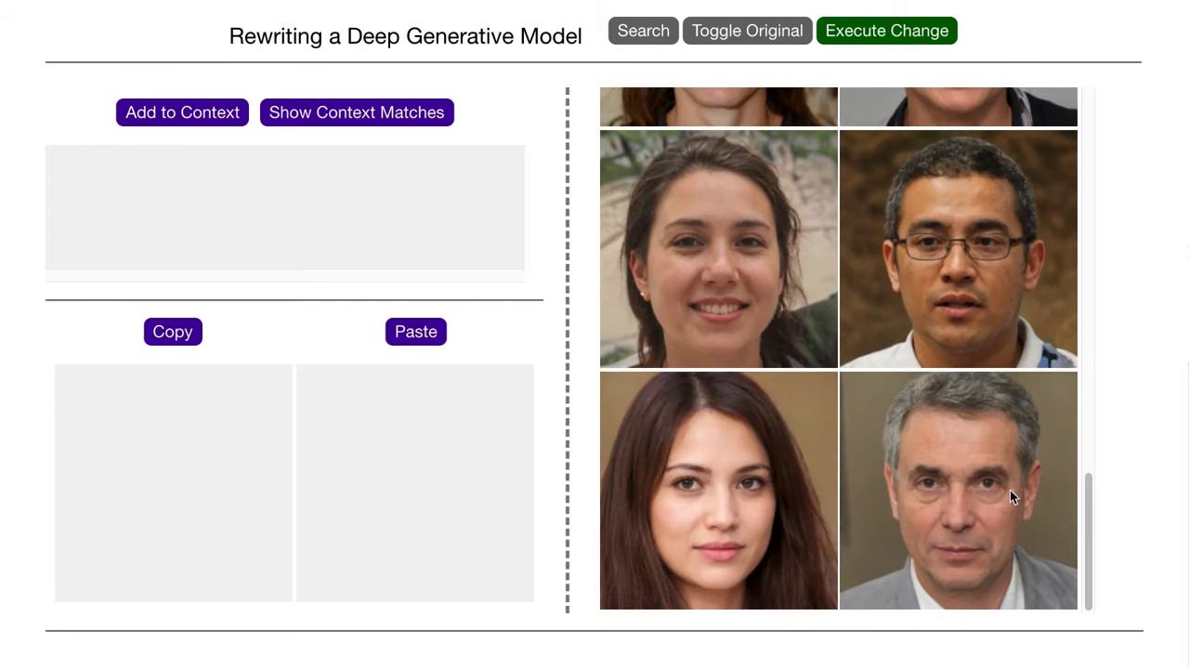
click(182, 111)
drag(934, 299, 961, 296)
click(181, 115)
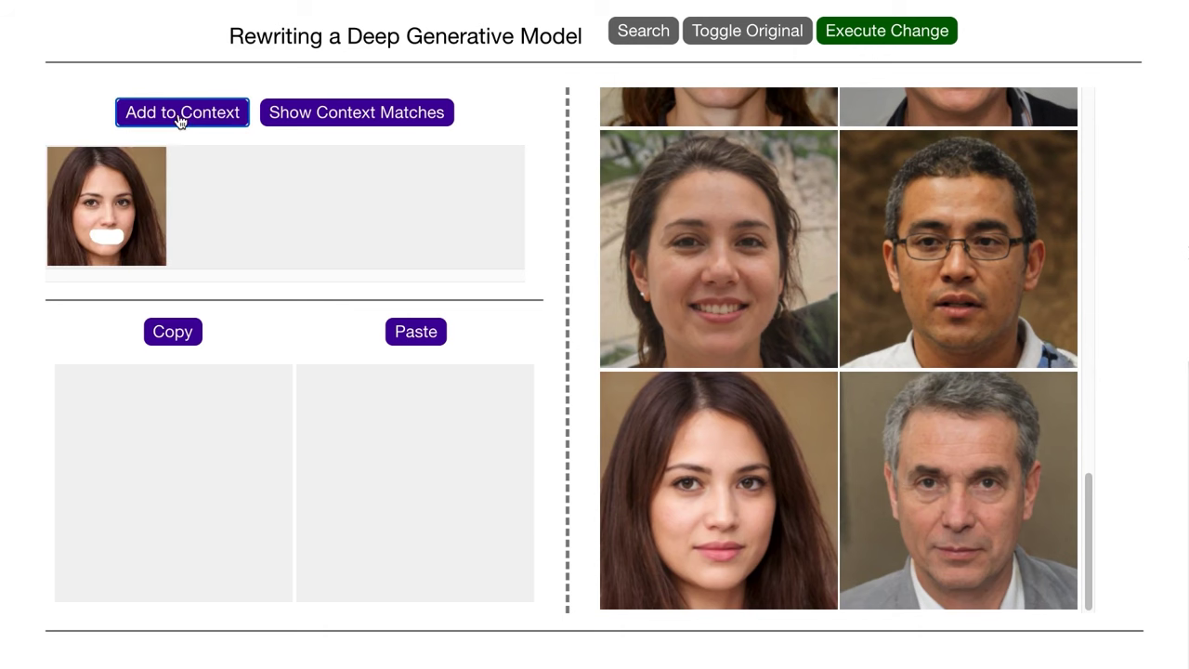
scroll(945, 174, up, 4)
drag(944, 173, 988, 180)
click(182, 111)
scroll(685, 295, up, 10)
drag(750, 509, 688, 513)
click(189, 116)
Step: Copy the woman's smile onto the glasses man's mouth and apply the change
drag(683, 260, 710, 274)
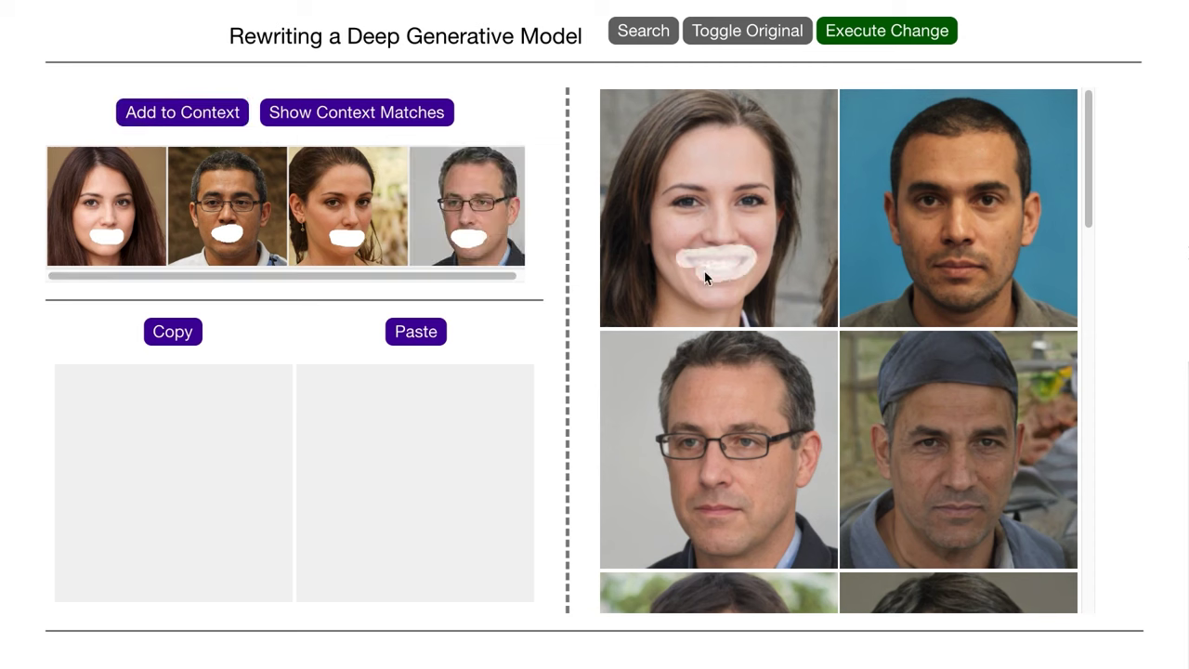
click(169, 329)
click(420, 335)
click(865, 32)
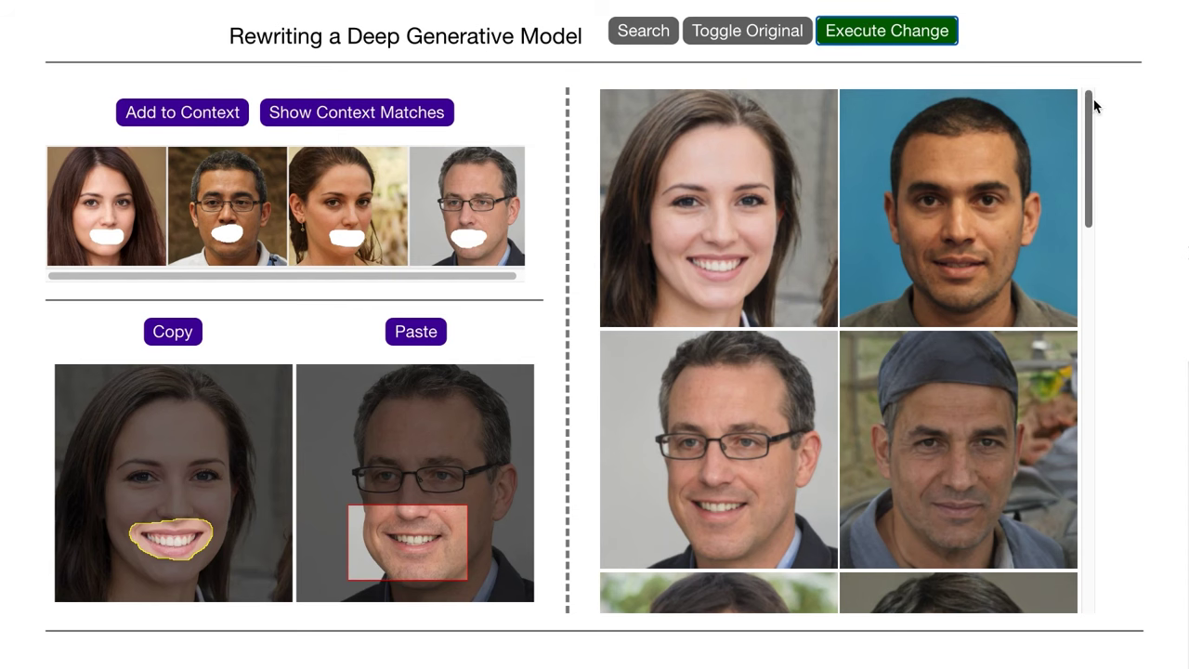
drag(1094, 106, 1067, 388)
Step: Toggle to the original faces for comparison, then back to the rewritten faces
click(766, 32)
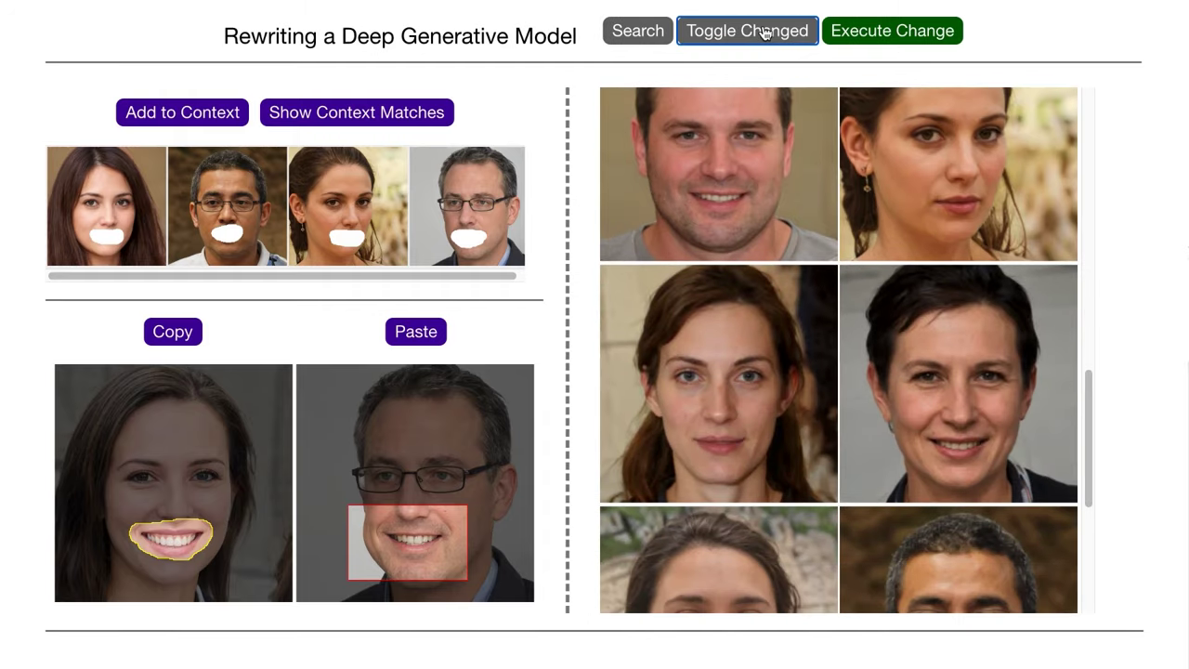
click(766, 31)
drag(1091, 388, 1106, 505)
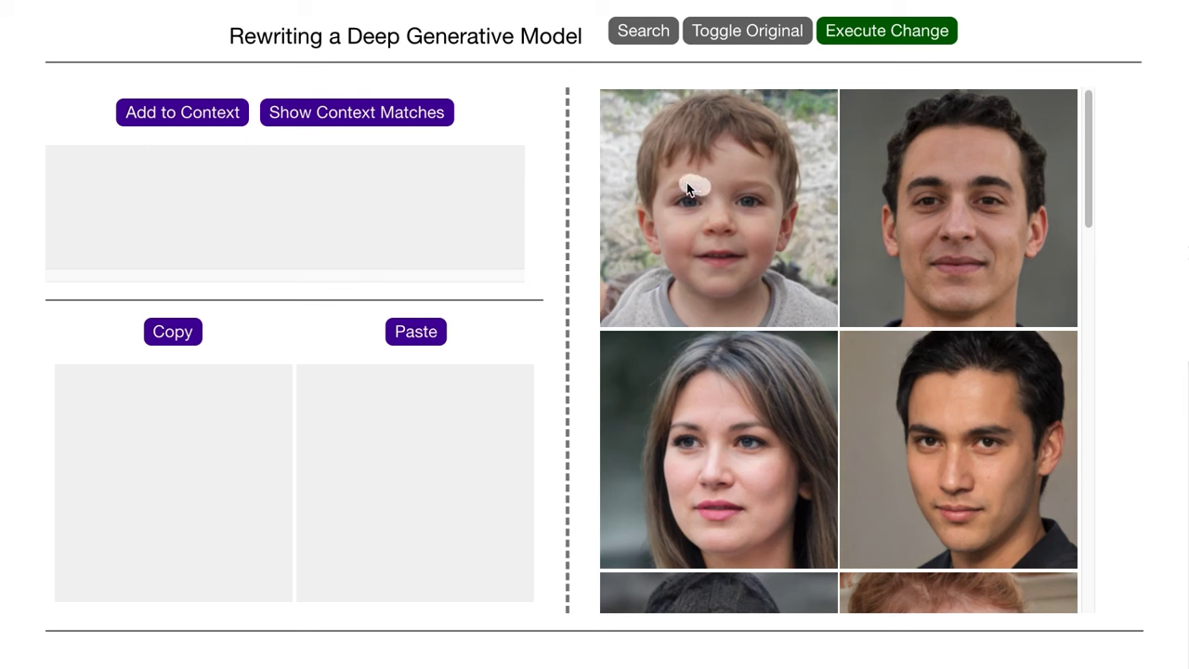
Step: Mask the eyebrows of a child and a toddler and add both to the context
click(737, 188)
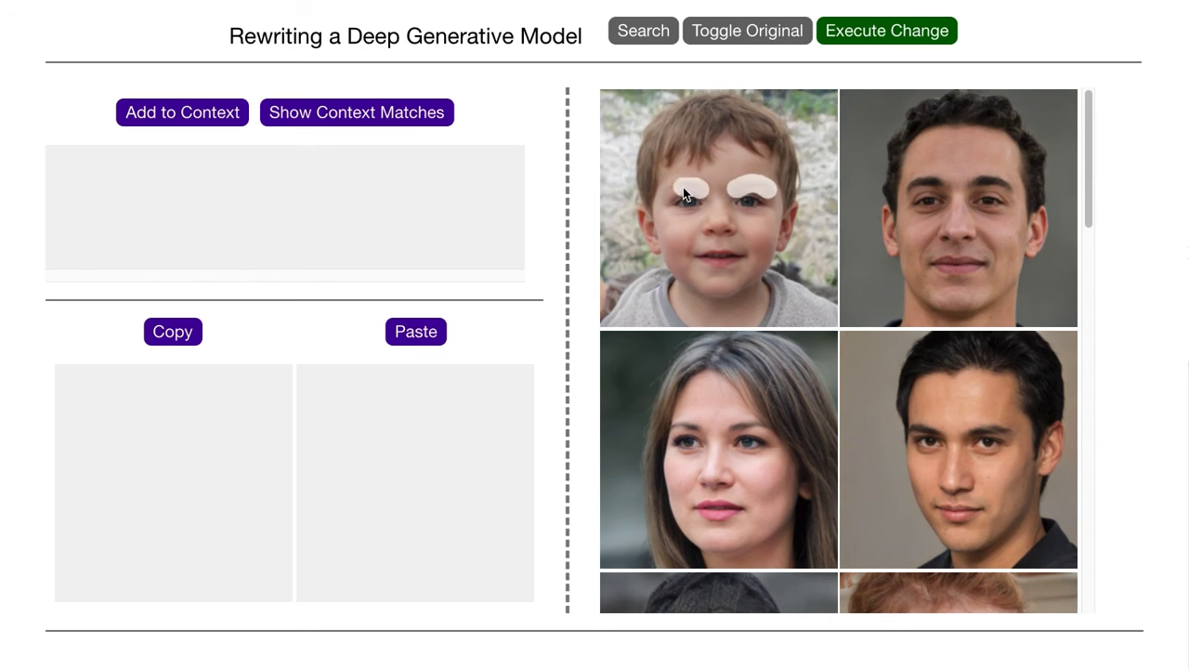
click(207, 115)
drag(1081, 130, 1088, 212)
scroll(1087, 212, down, 1)
drag(906, 316, 946, 316)
click(229, 115)
Step: Mask the boy's and the baby's eyebrows and add them to the context
mouse_move(696, 568)
mouse_down()
mouse_move(669, 563)
mouse_move(750, 558)
mouse_up()
click(197, 116)
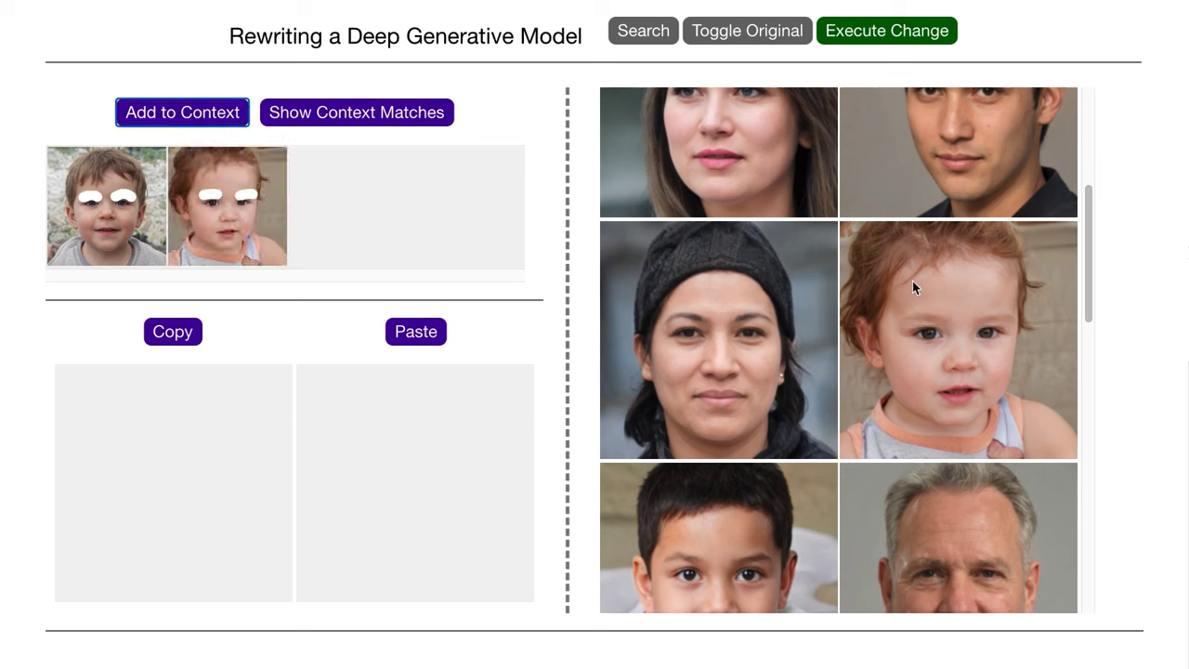
drag(1087, 242, 1091, 352)
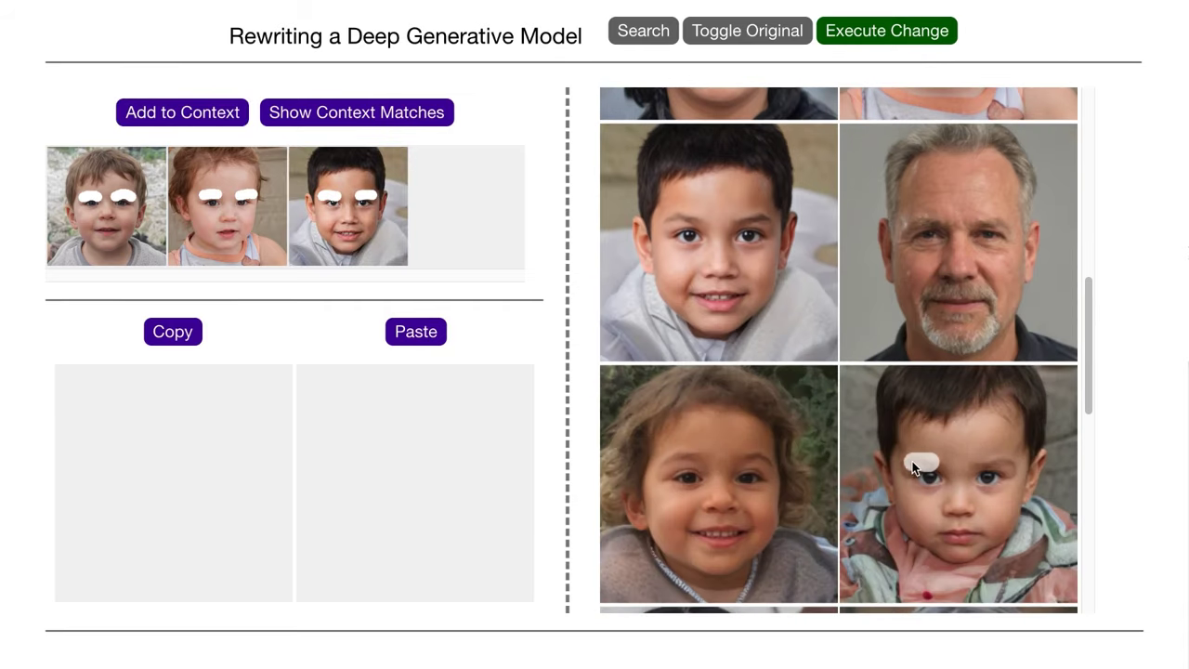
drag(966, 464, 1007, 463)
click(181, 119)
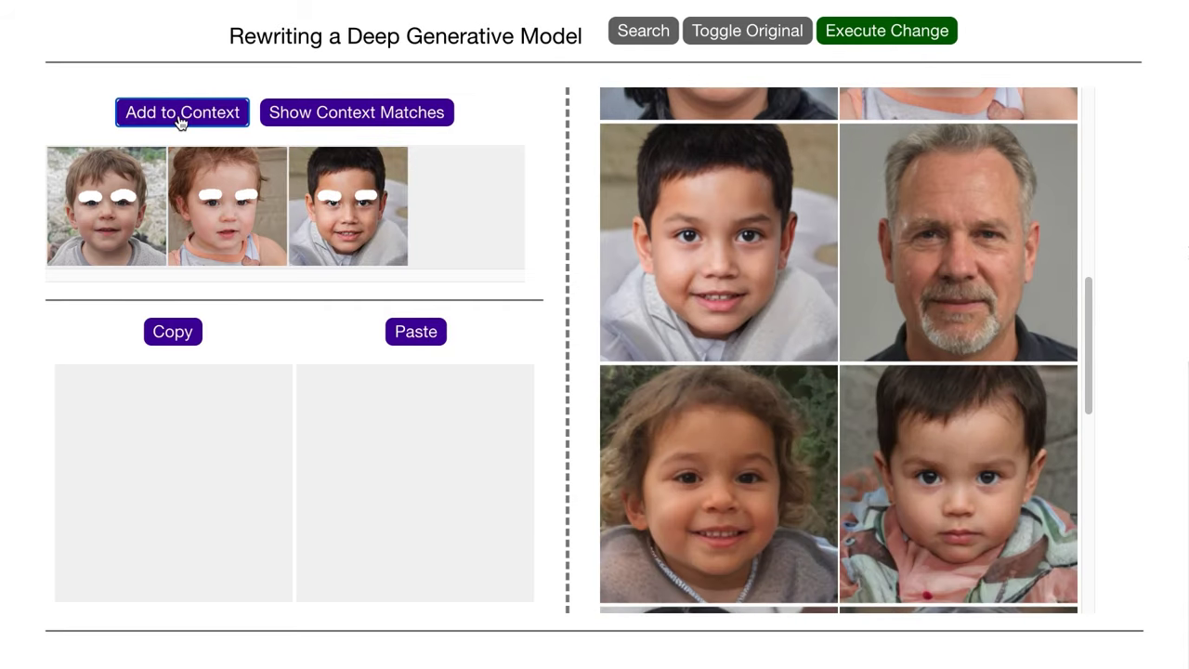
Step: Copy the older man's mustache onto the baby's eyebrow and execute the change
drag(938, 293, 945, 292)
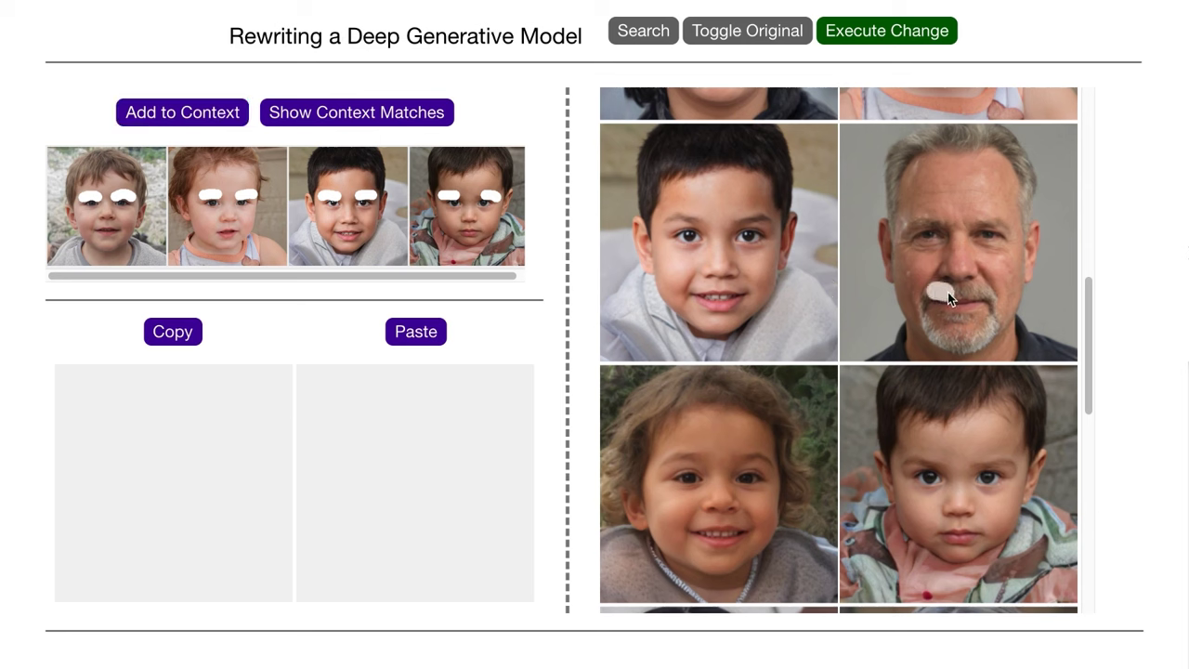
click(173, 333)
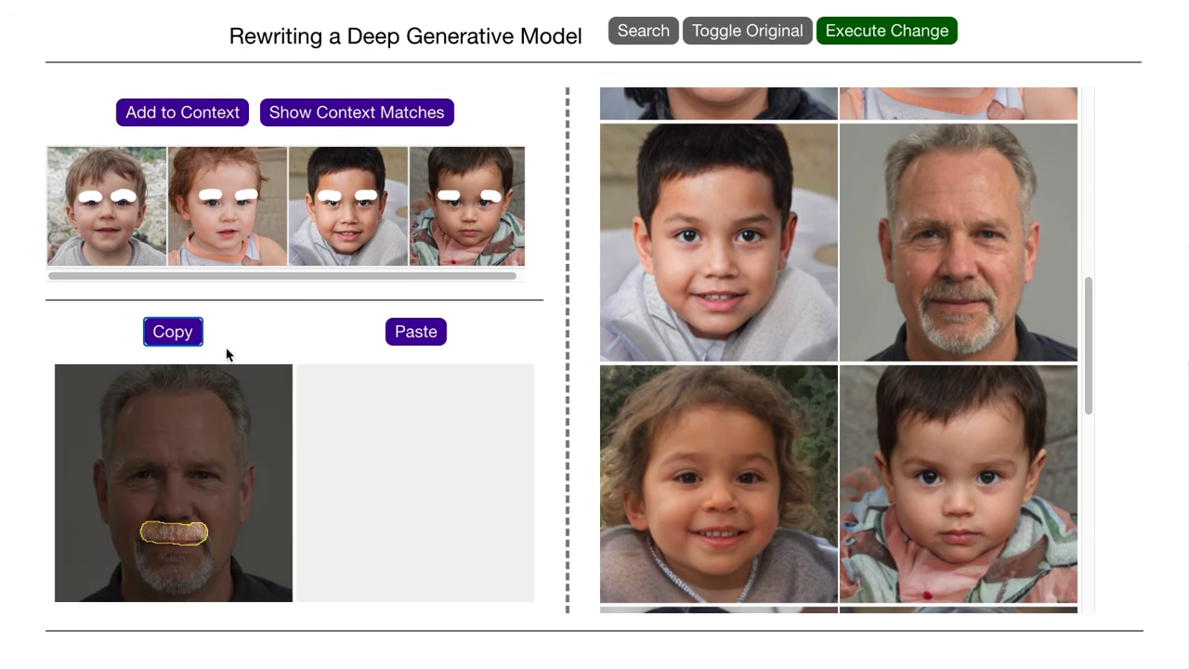
click(990, 470)
click(398, 334)
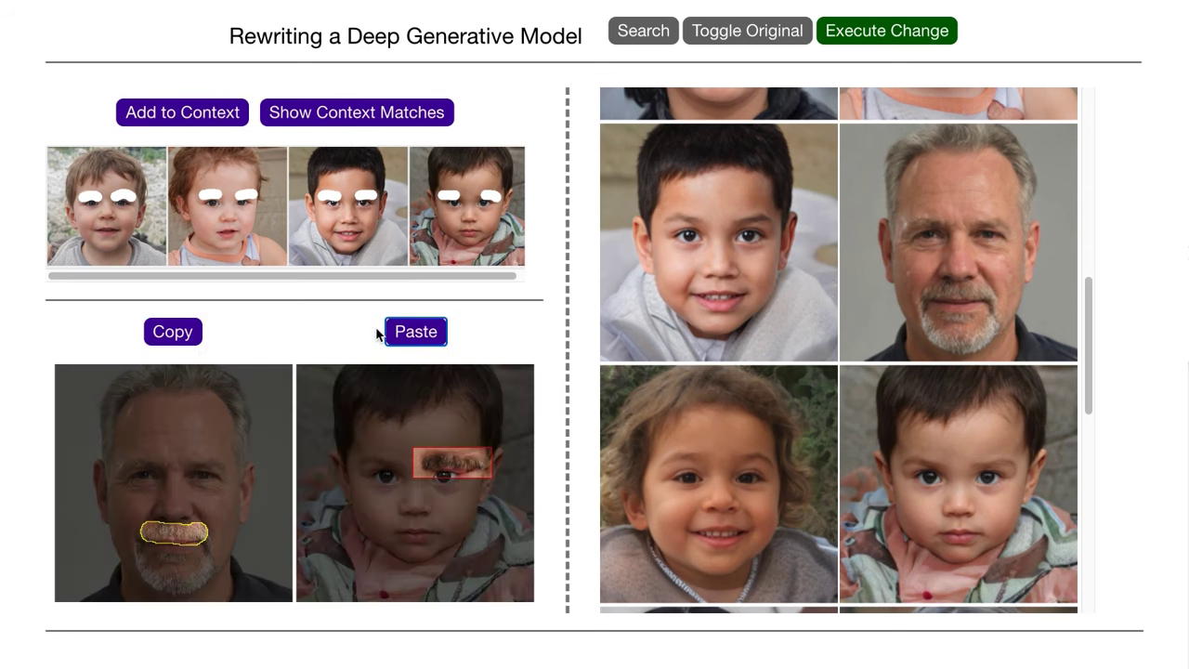
click(899, 35)
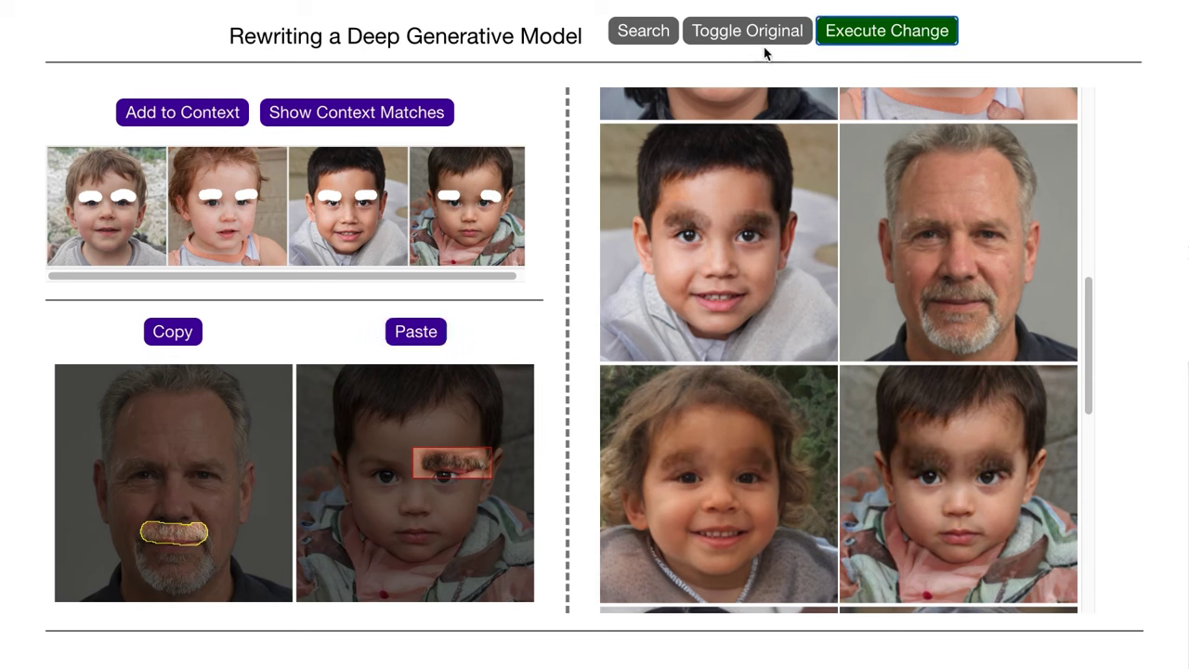
Step: Refresh the sample faces and search for faces matching the context children
click(650, 29)
drag(1089, 277, 1094, 91)
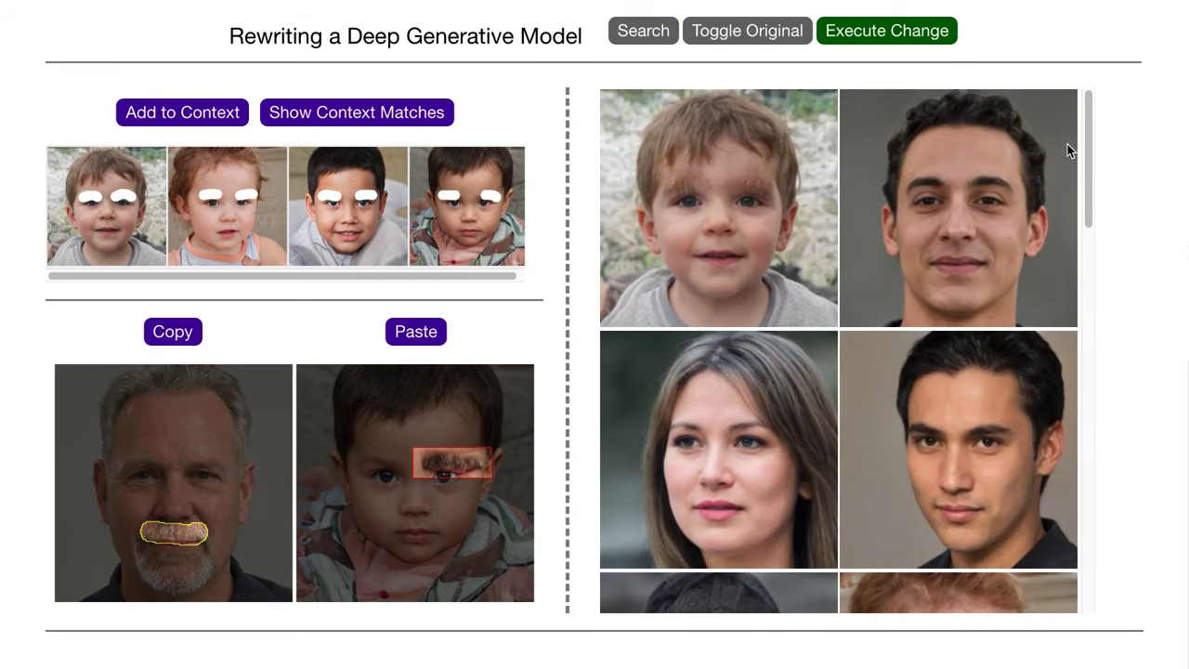
click(637, 32)
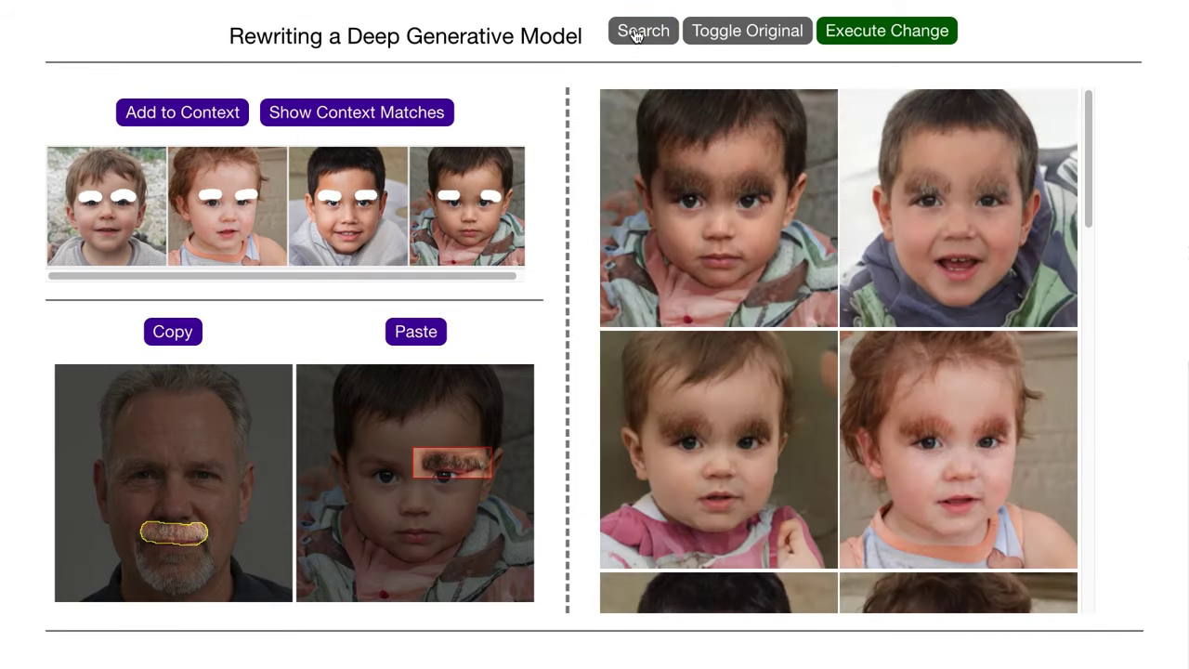
drag(1088, 133, 1078, 333)
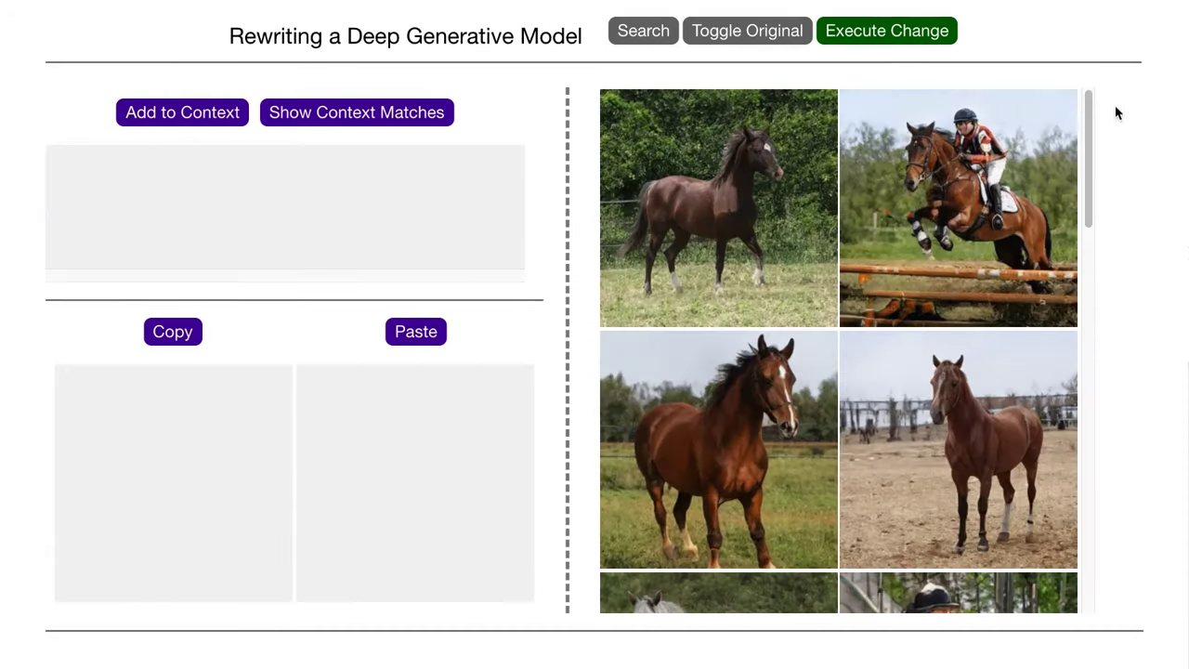
Step: Add marked horse heads to the context and paste the rider's black hat onto the white horse
drag(1092, 105, 1109, 351)
click(651, 165)
click(194, 116)
drag(1088, 355, 1098, 156)
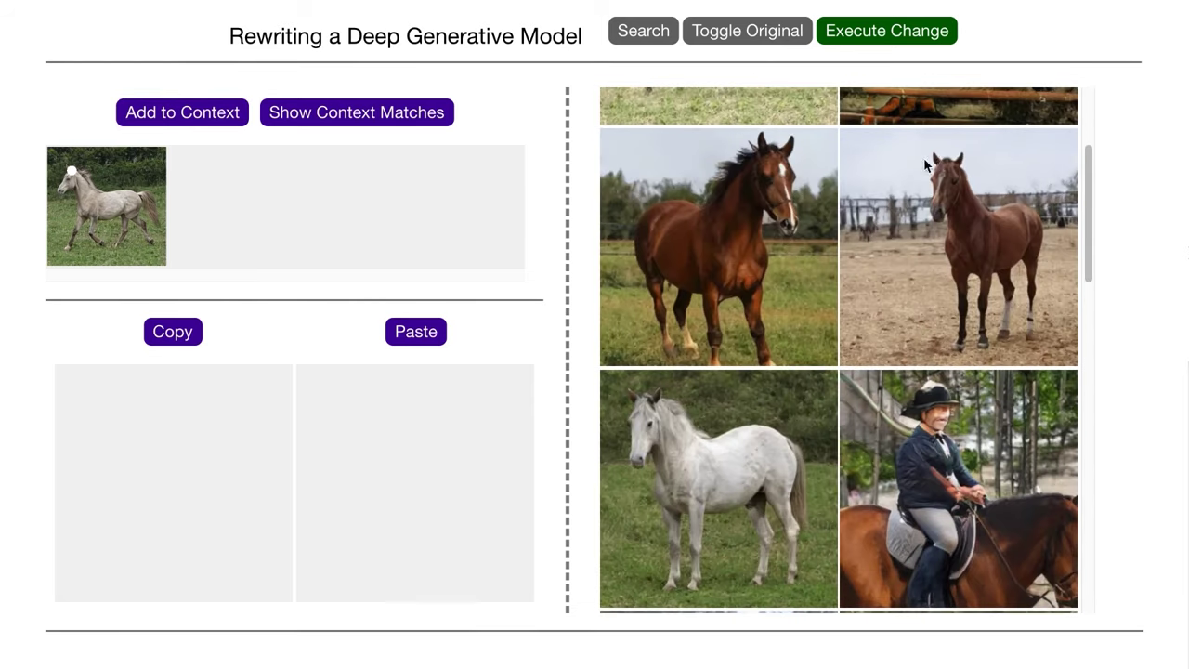
click(204, 112)
click(206, 121)
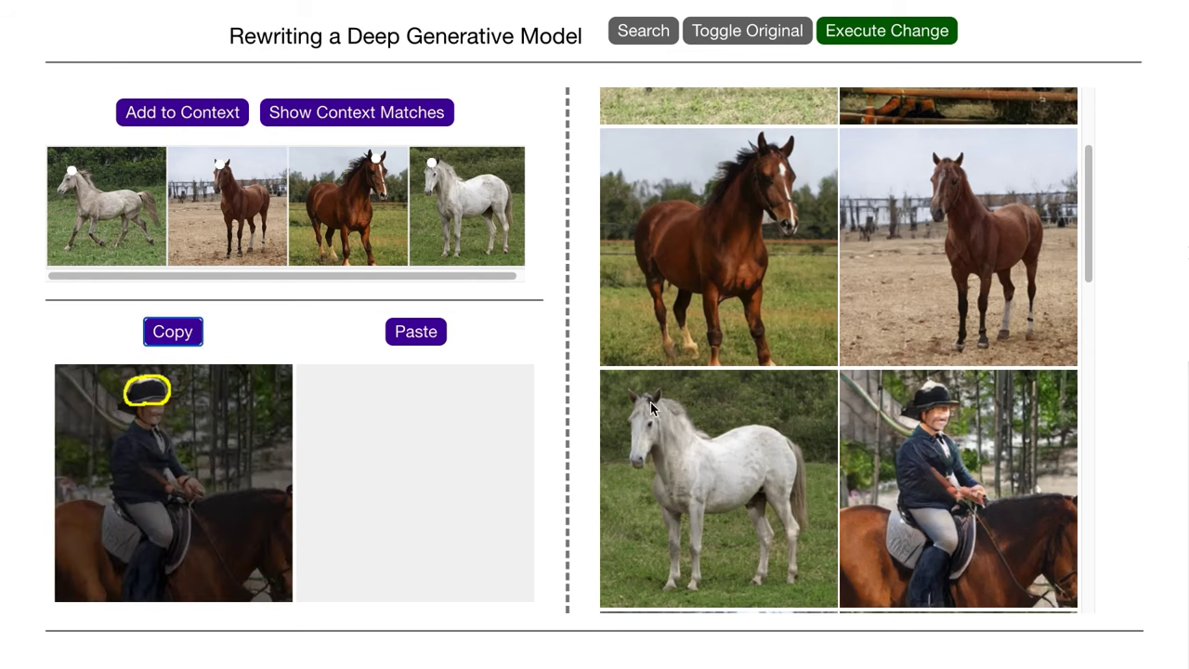
click(414, 335)
drag(339, 400, 346, 392)
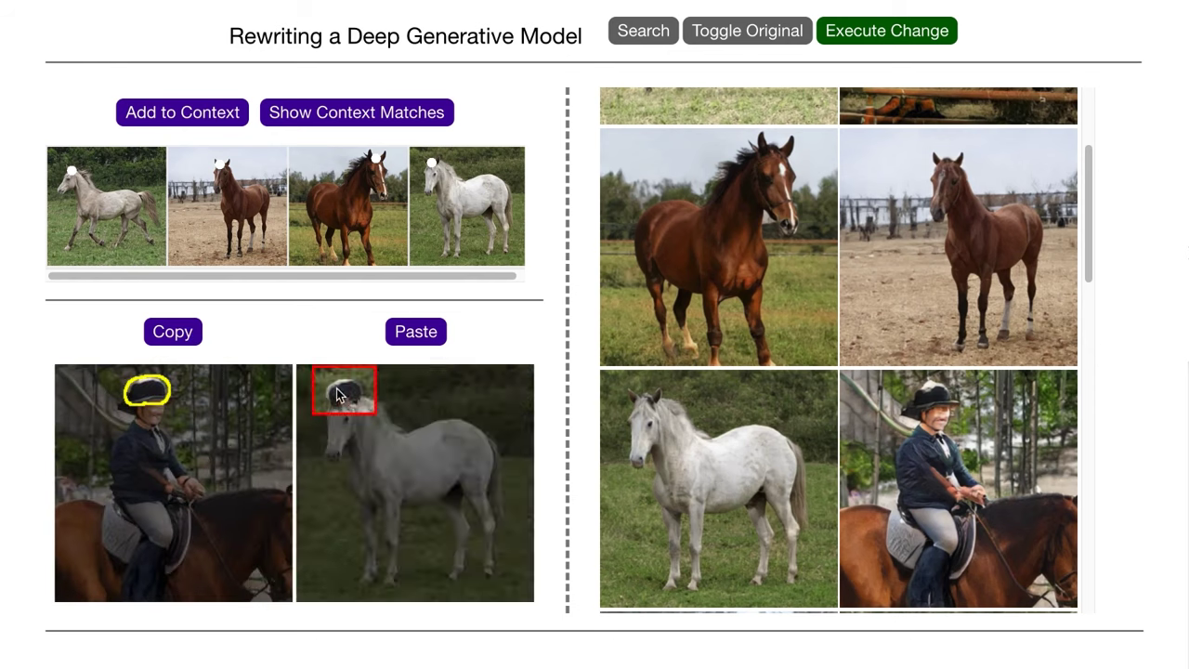